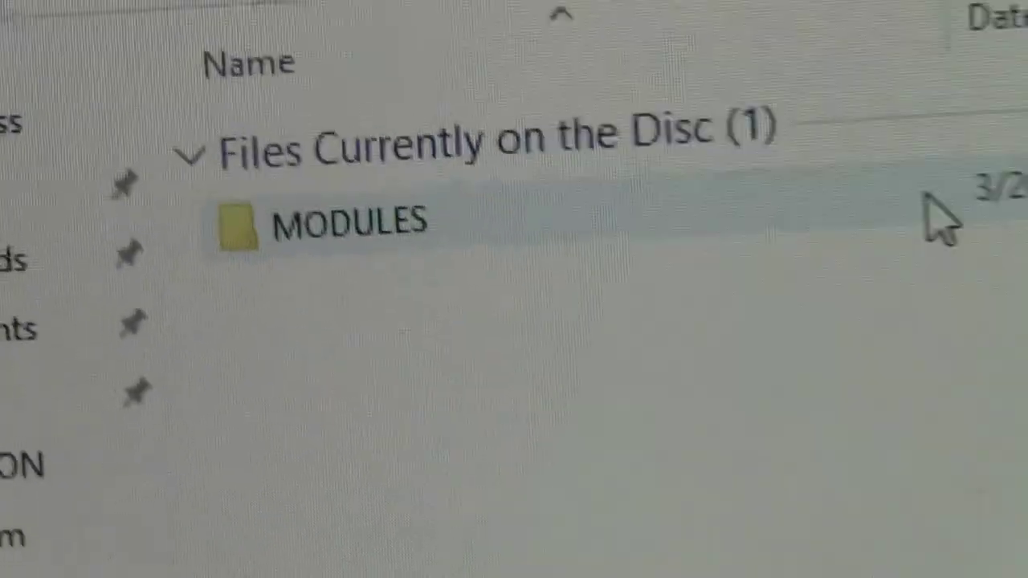
# Browse the disc's MODULES and FMV folders, returning to the top-level listing after each
pyautogui.doubleClick(823, 178)
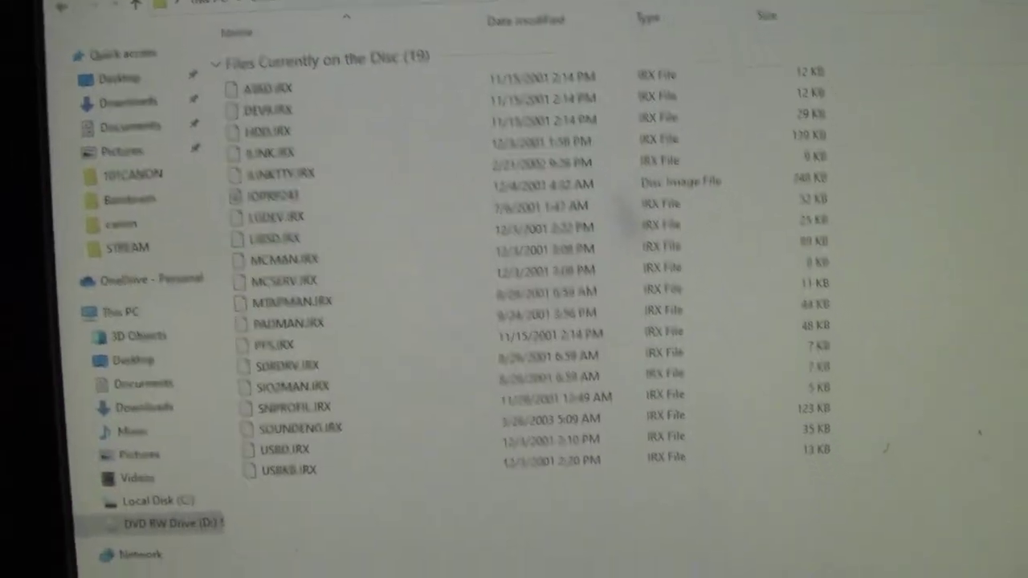
pyautogui.press('BackSpace')
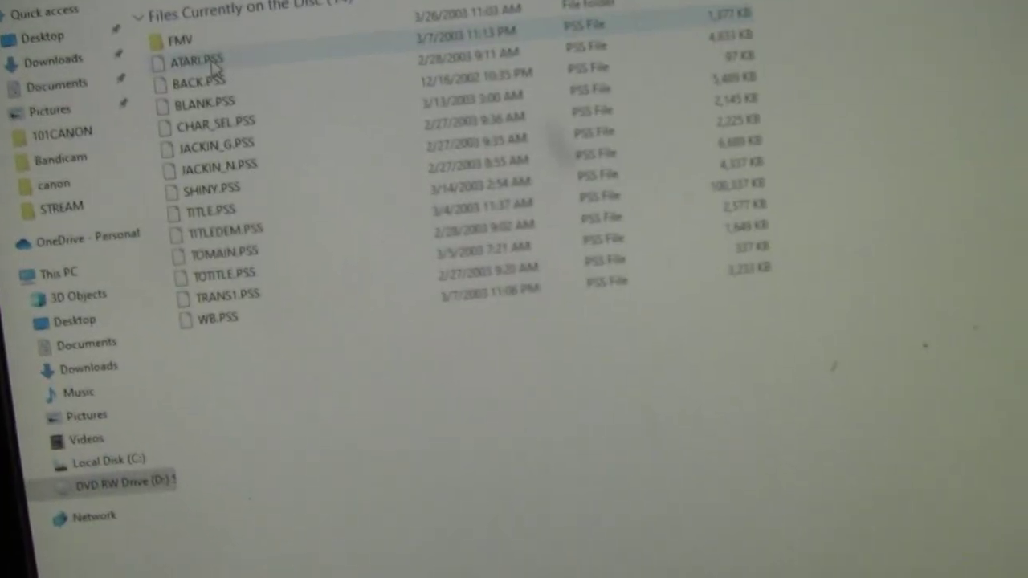
pyautogui.doubleClick(180, 39)
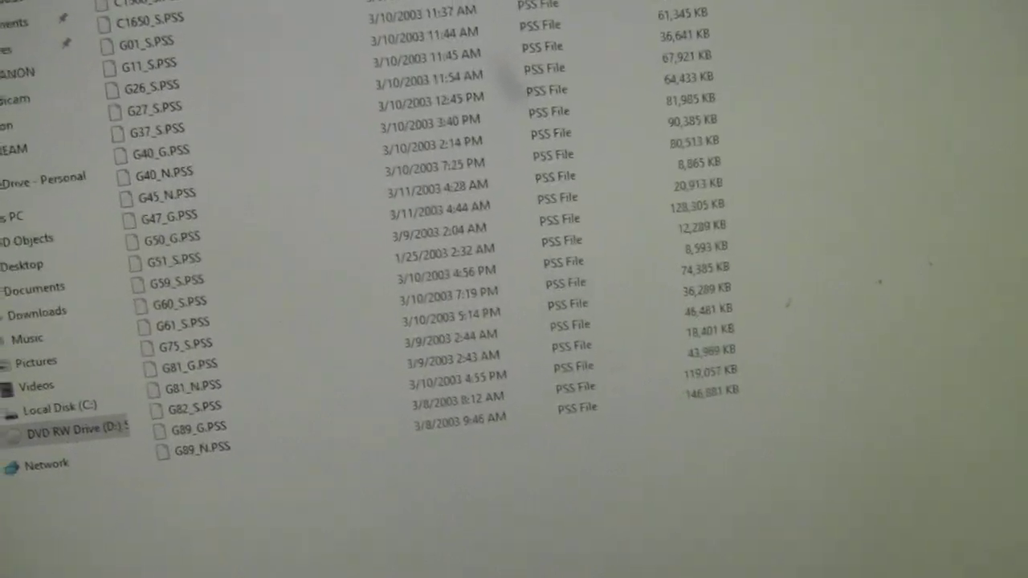
pyautogui.press('BackSpace')
pyautogui.press('BackSpace')
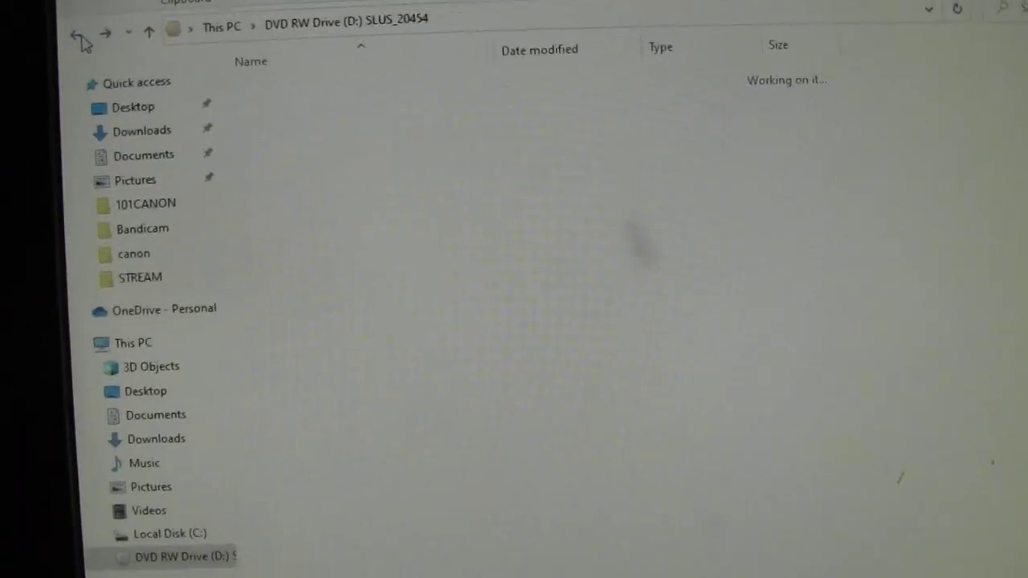